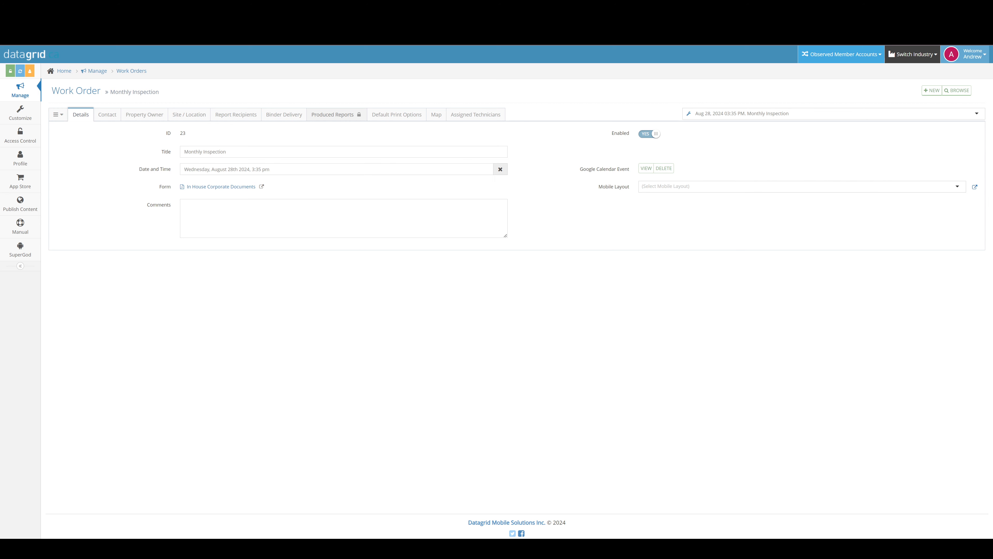
Glance at the technicians and print options, then open the Work Orders list from Manage
left_click(297, 7)
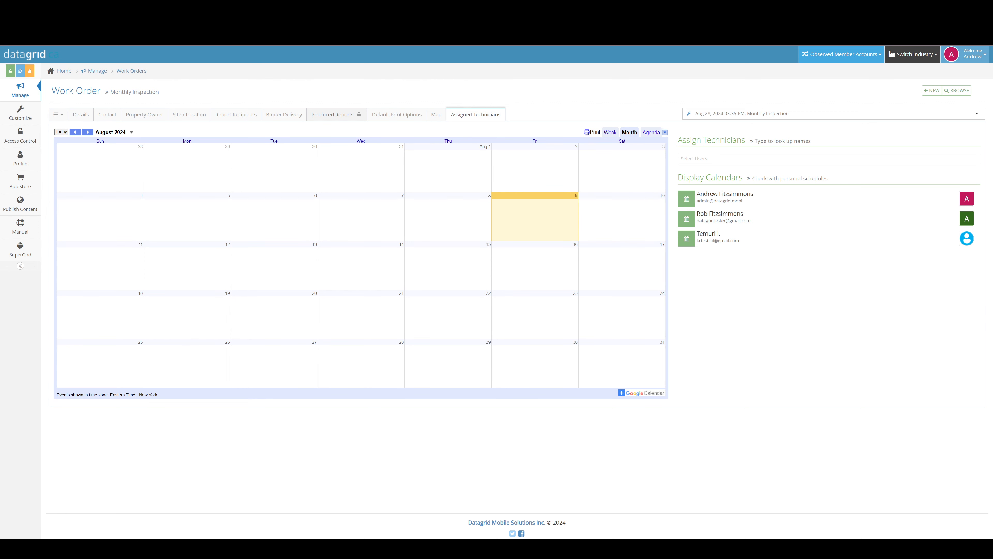
left_click(387, 7)
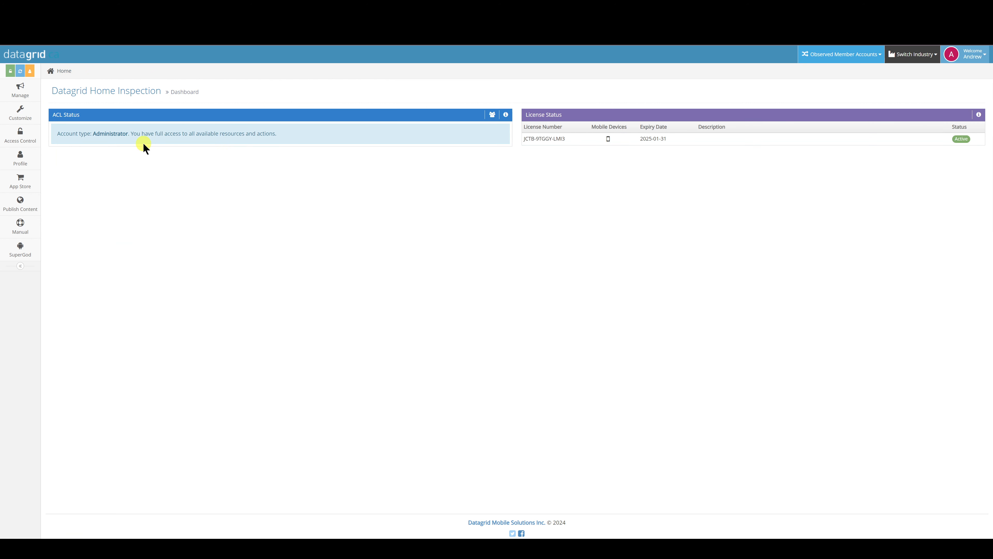
mouse_move(26, 90)
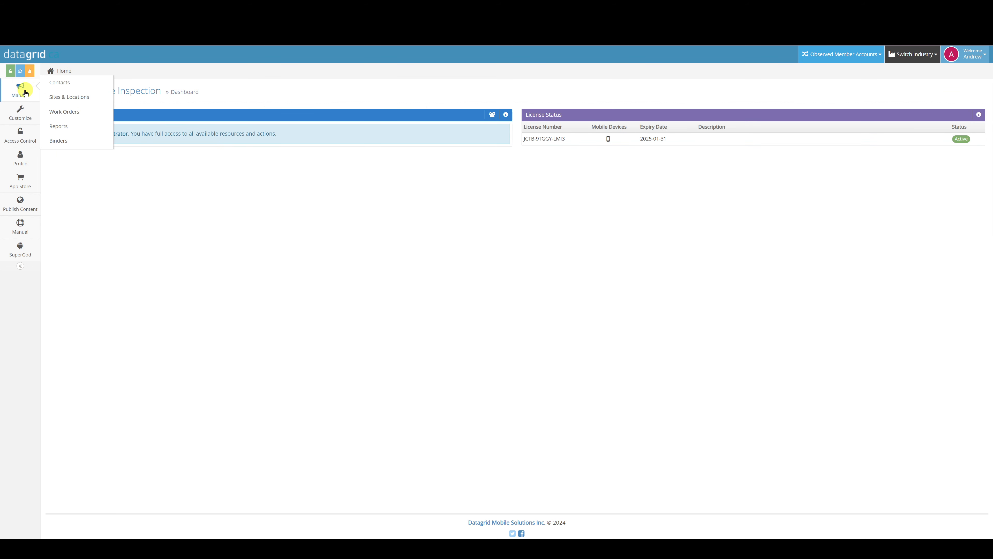
left_click(66, 111)
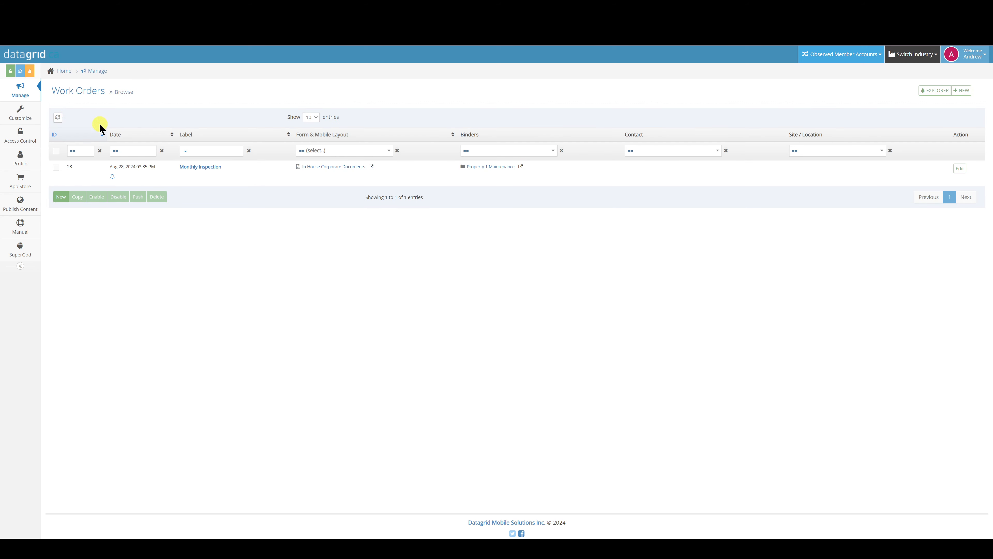
Start a new work order titled 'Tit…' dated Aug 9, 2024 at 3:43 AM
left_click(61, 197)
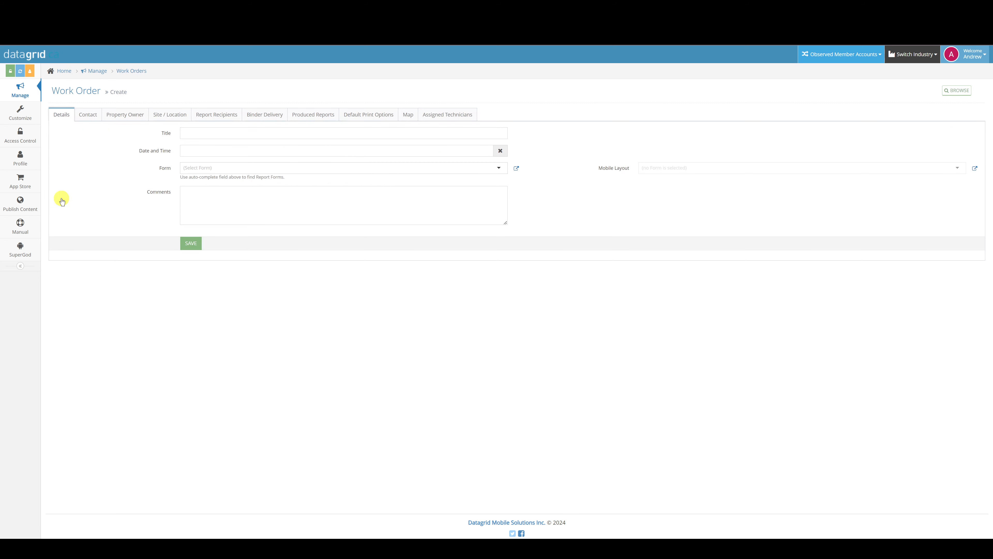
left_click(197, 133)
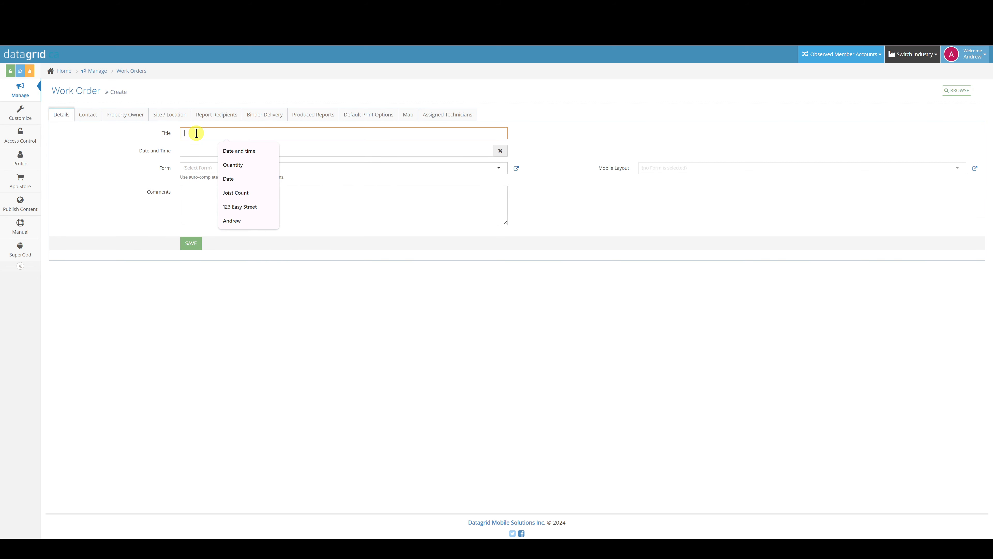
type("Title")
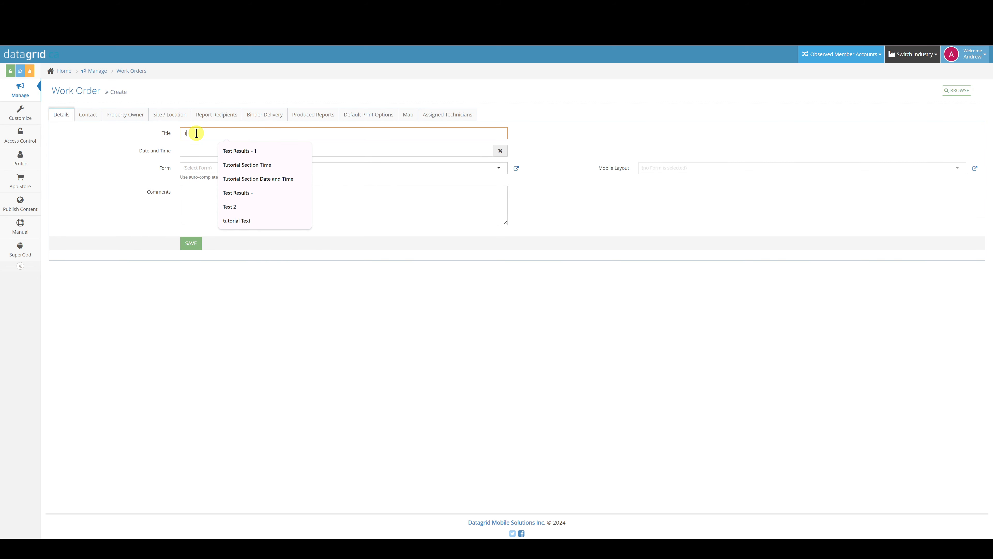
left_click(203, 151)
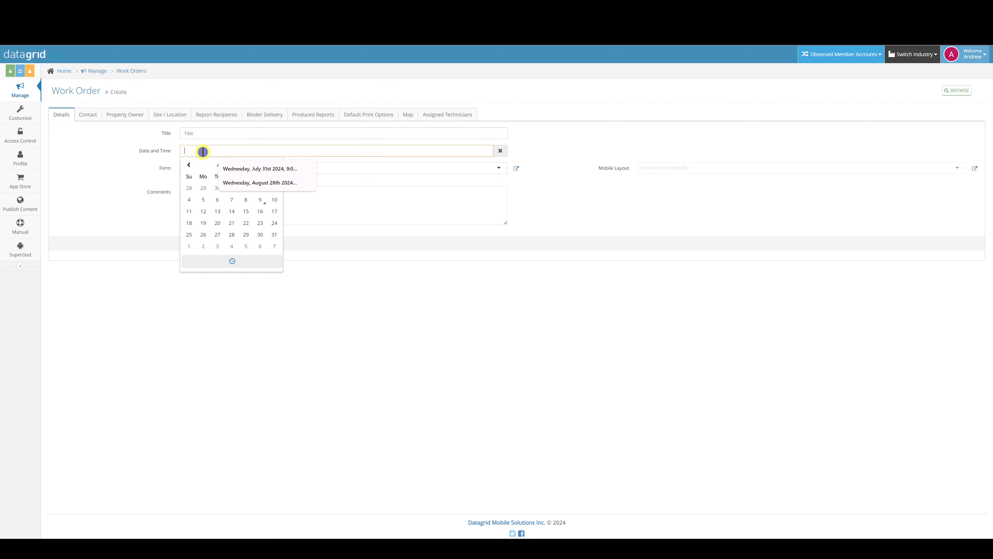
left_click(232, 261)
left_click(269, 224)
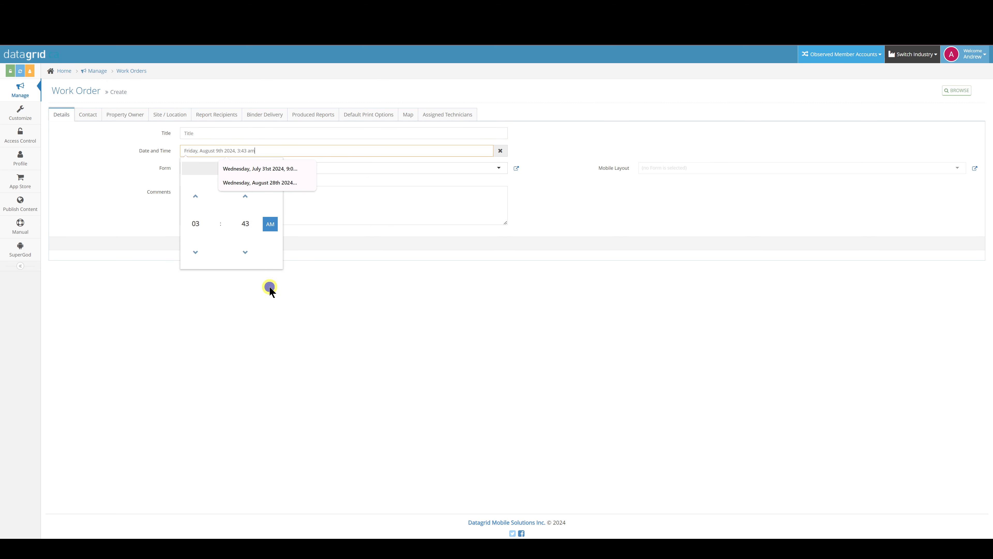
left_click(269, 285)
Choose Residential Home Inspection form #265 and mobile layout #249, then save the order
left_click(261, 168)
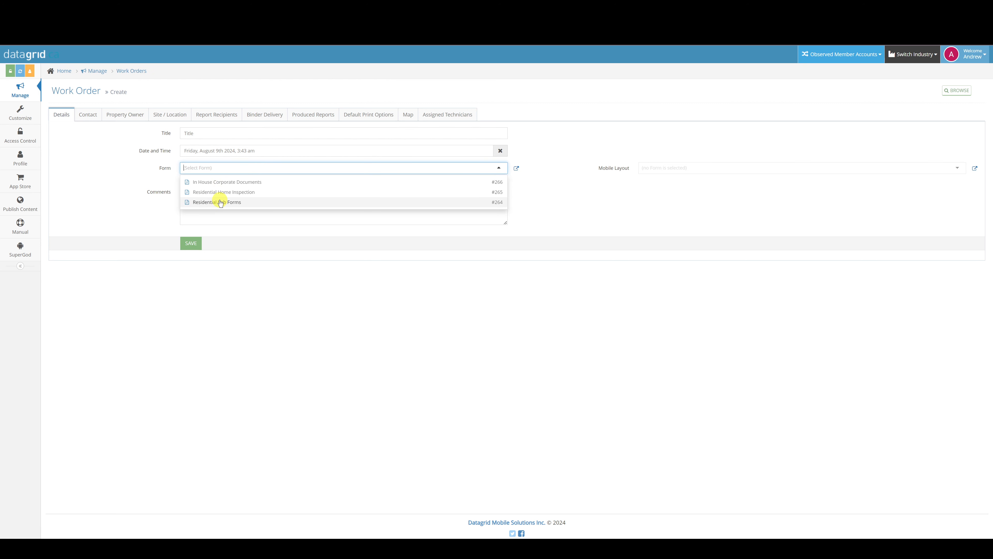
left_click(220, 192)
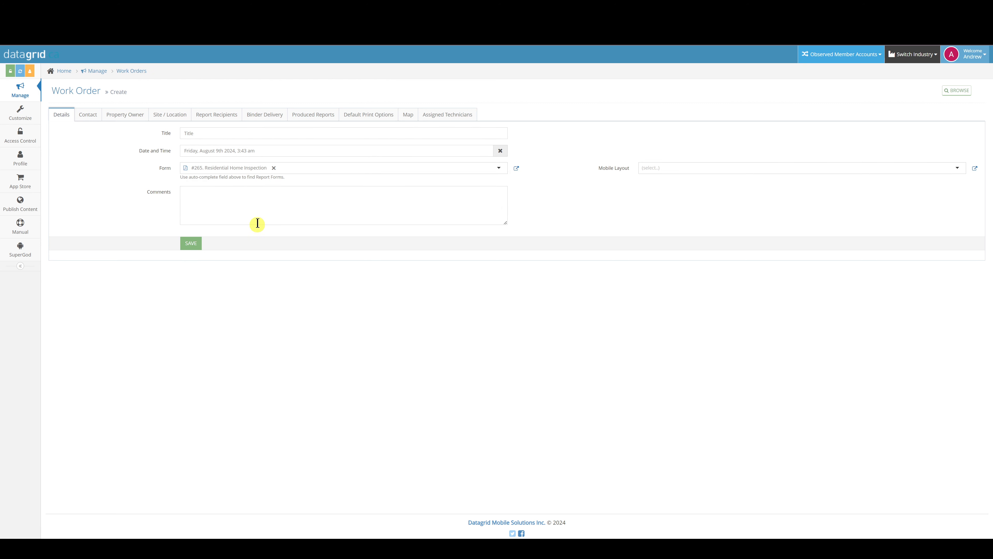
left_click(693, 169)
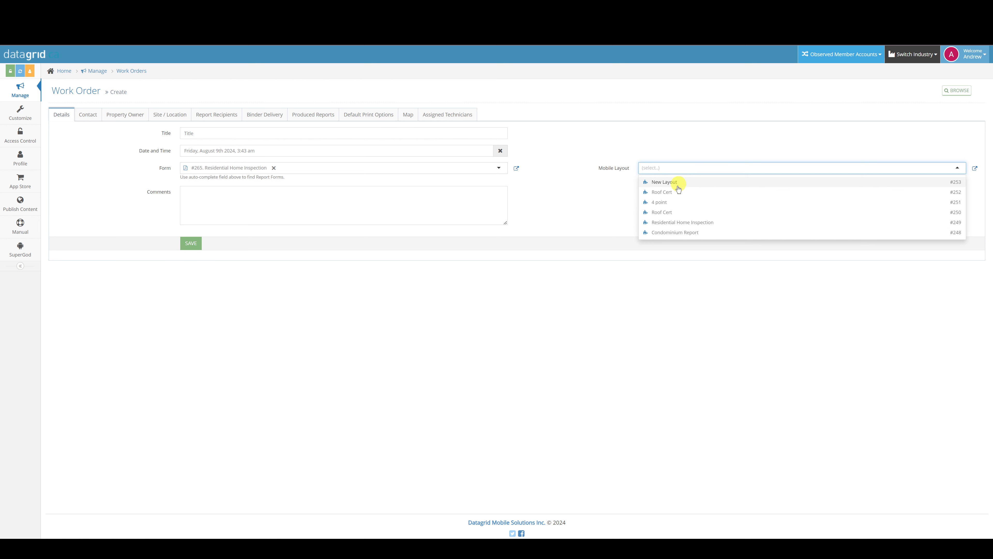
left_click(671, 222)
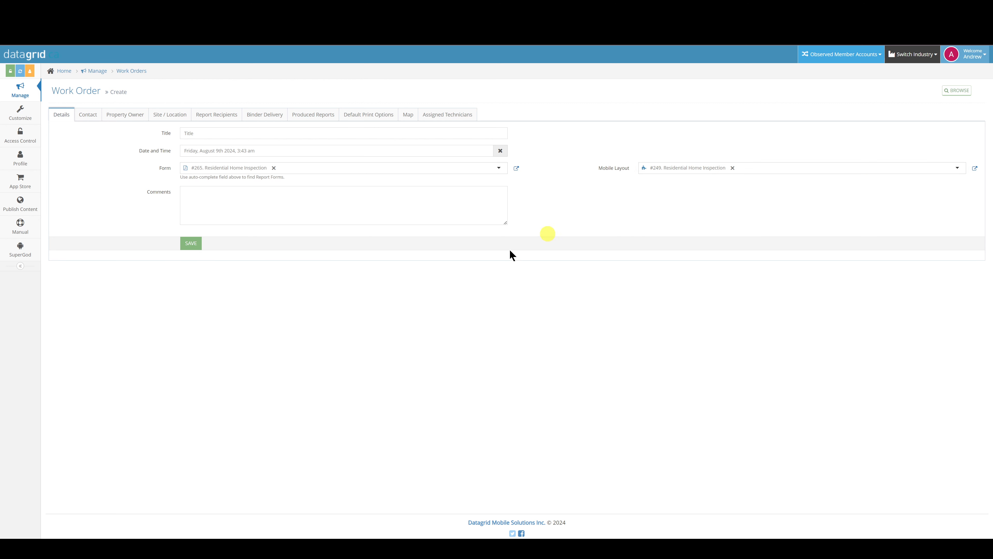
left_click(193, 200)
left_click(191, 244)
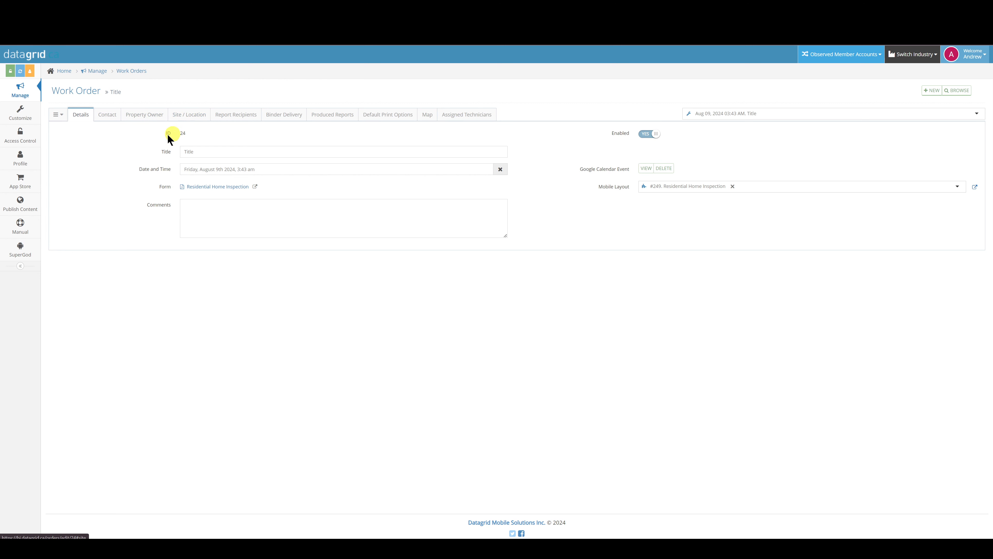
Link the existing contact 3596, 'new Contact', to the work order
left_click(108, 115)
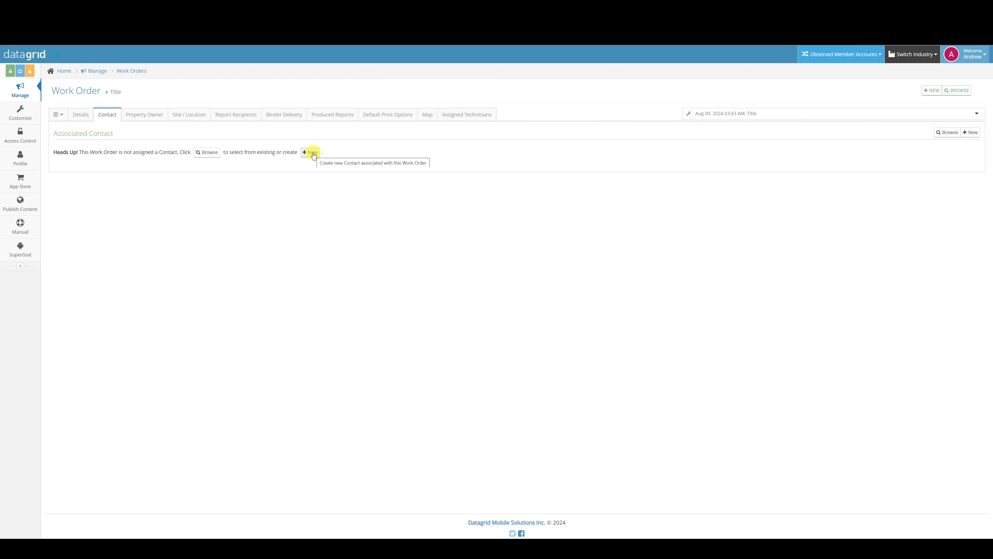
left_click(209, 152)
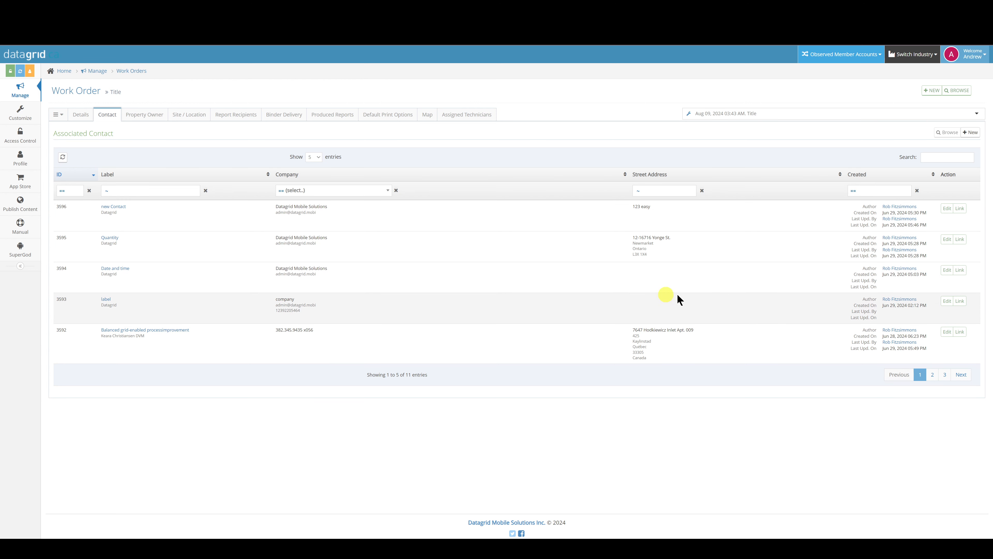
left_click(958, 209)
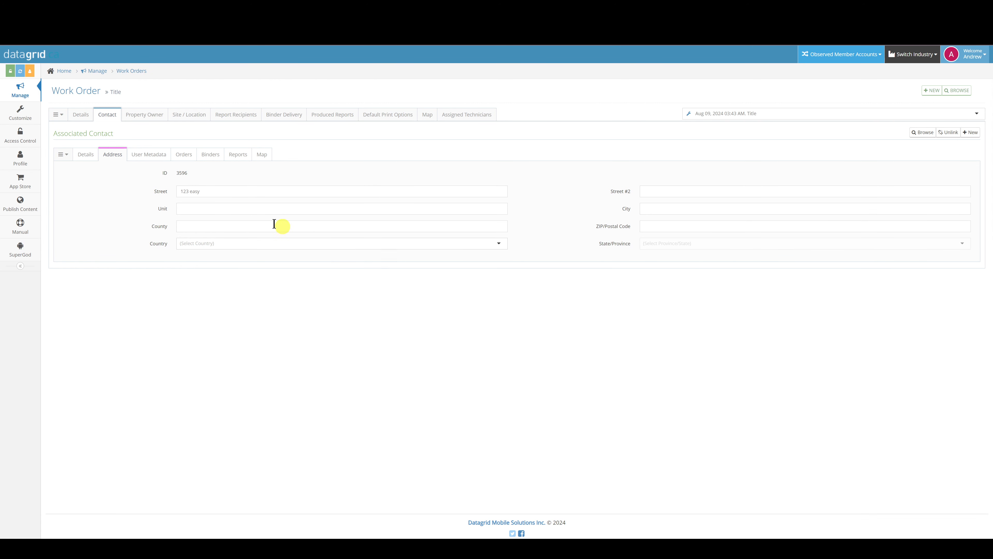
left_click(241, 115)
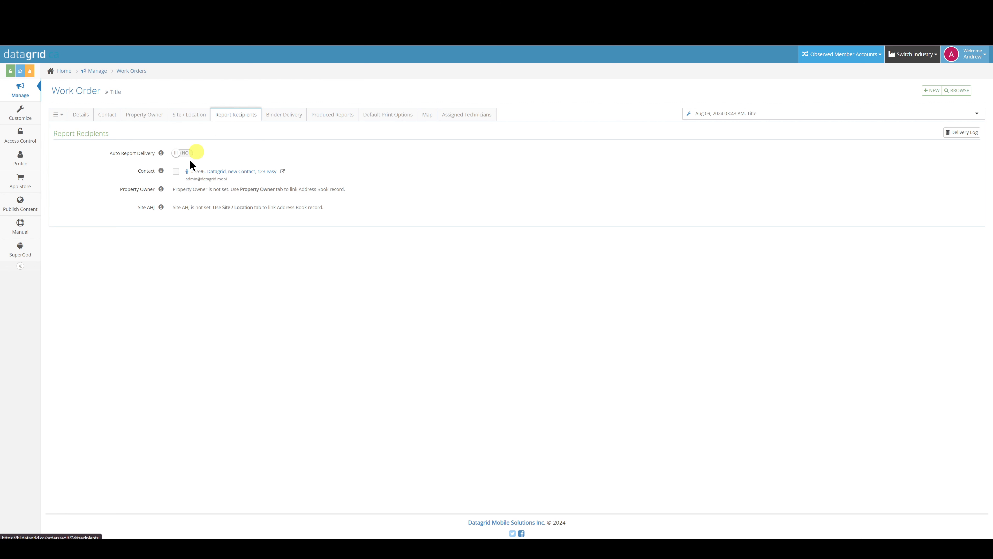
Enable the linked contact as report recipient and set Auto Report Delivery to YES
left_click(176, 173)
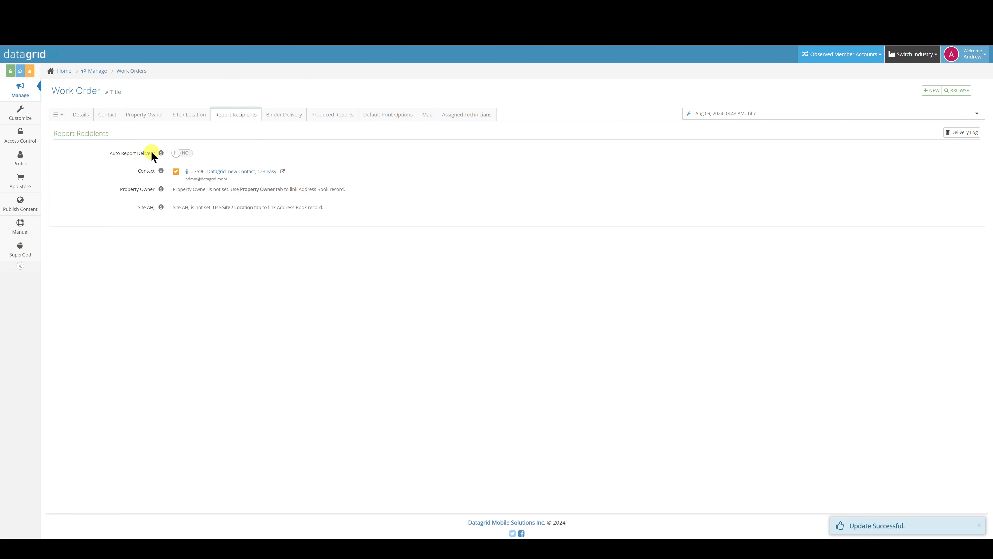
left_click(176, 153)
left_click(295, 116)
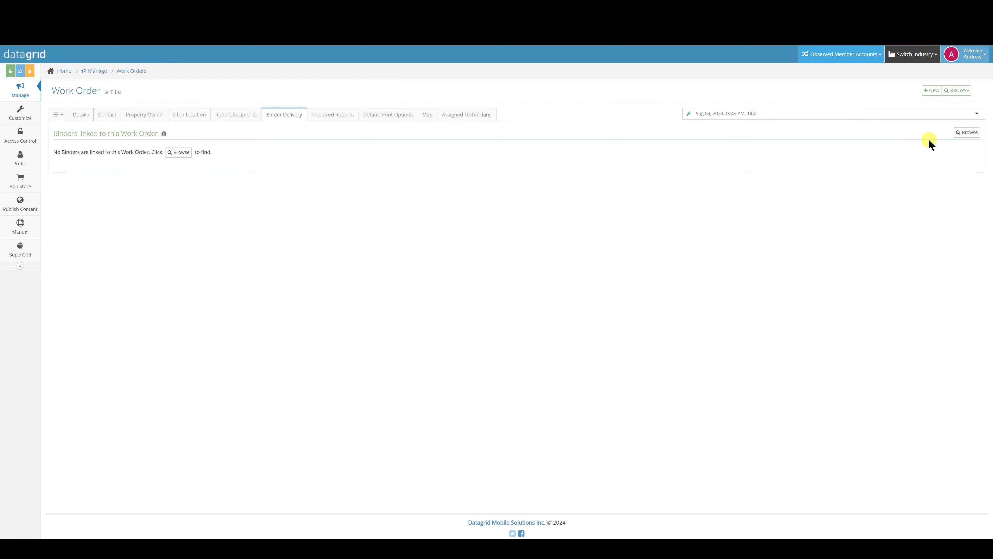
left_click(964, 133)
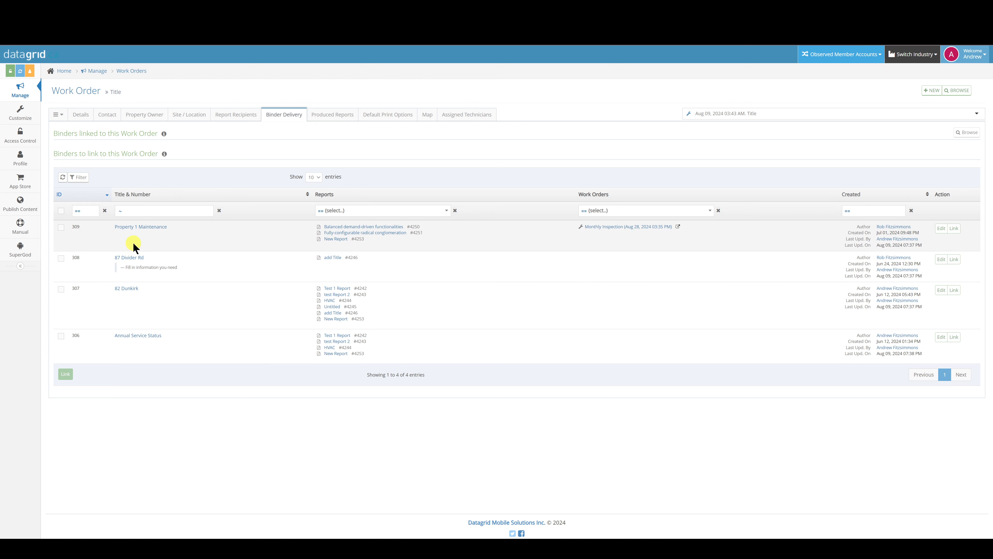
left_click(61, 228)
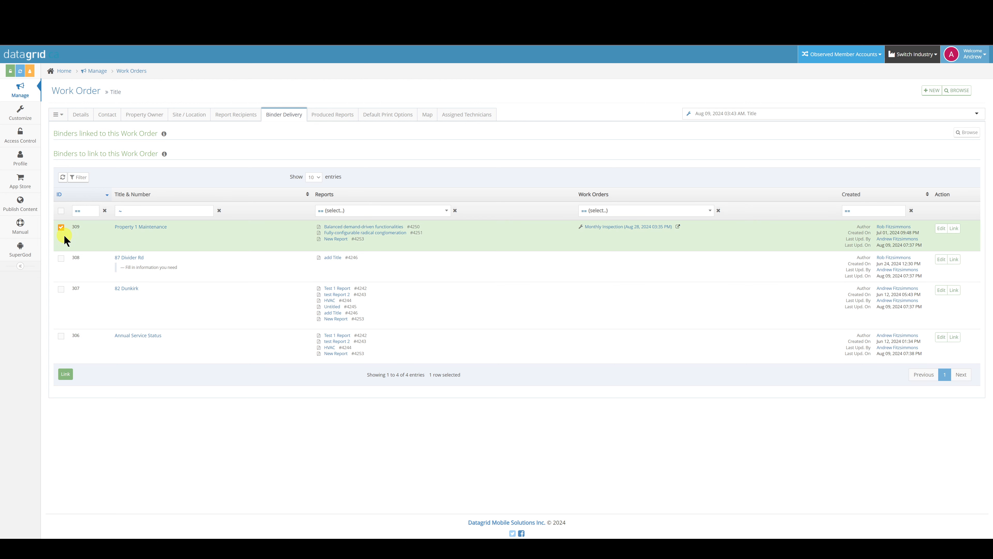
left_click(61, 258)
left_click(61, 289)
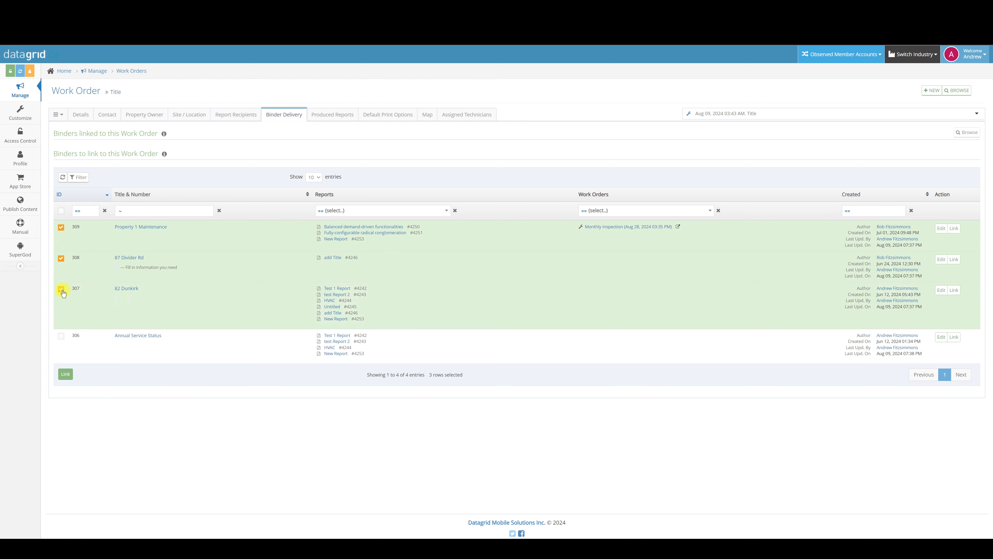
left_click(65, 375)
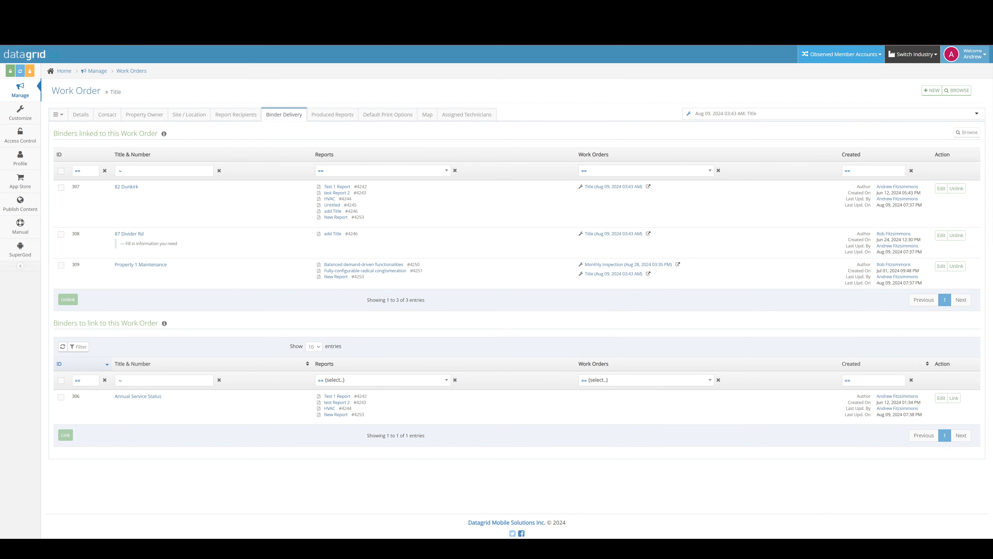
Browse the reports available under Produced Reports, then move on to default print options
left_click(333, 116)
left_click(207, 152)
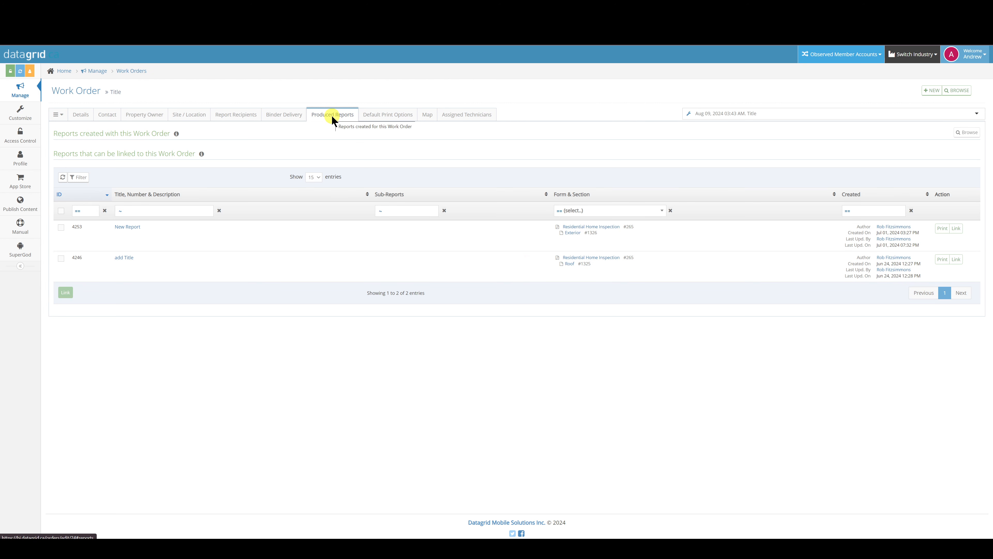
left_click(284, 114)
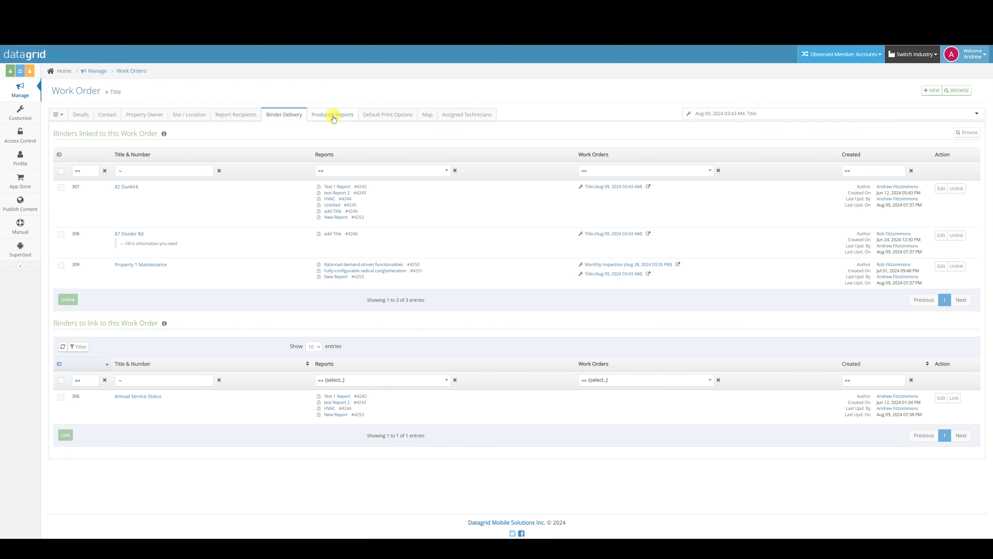
left_click(387, 115)
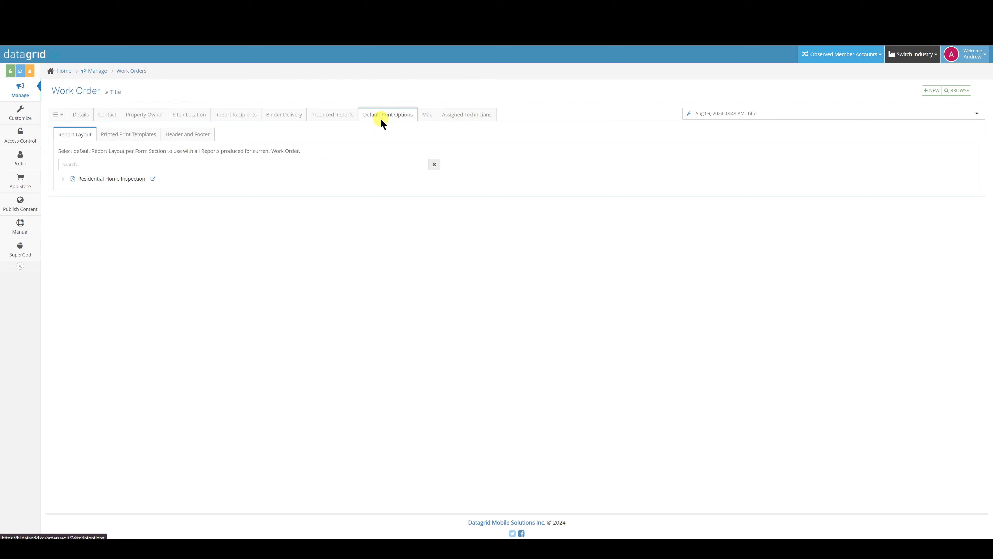
Set Building Cover Page, Inspection Information and Roof as the Residential Home Inspection section layouts
left_click(63, 179)
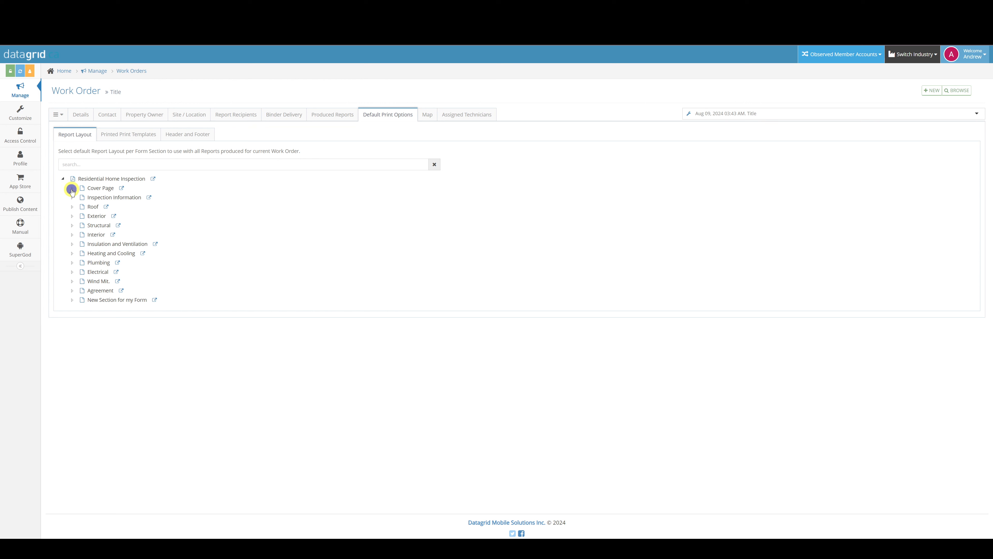
left_click(72, 188)
left_click(91, 225)
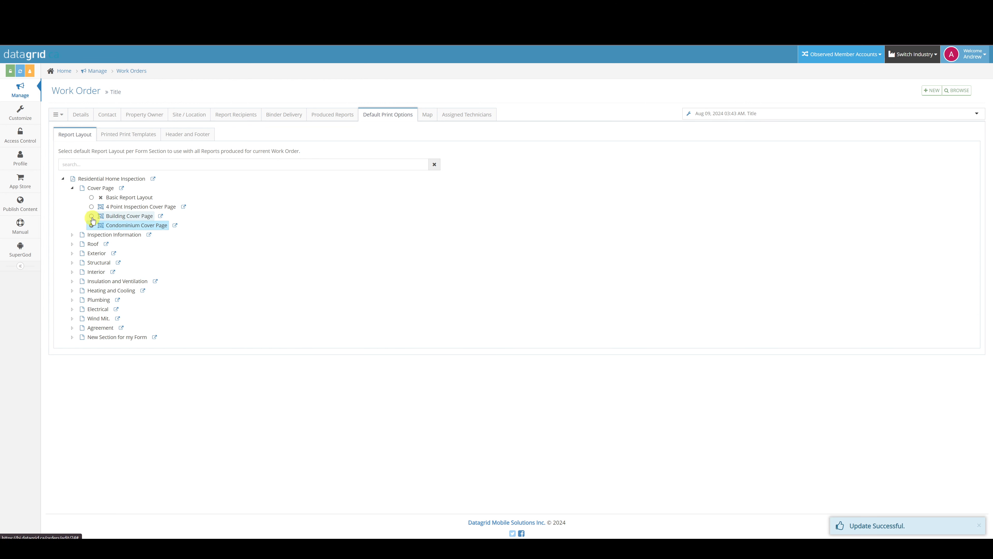
left_click(91, 216)
left_click(72, 235)
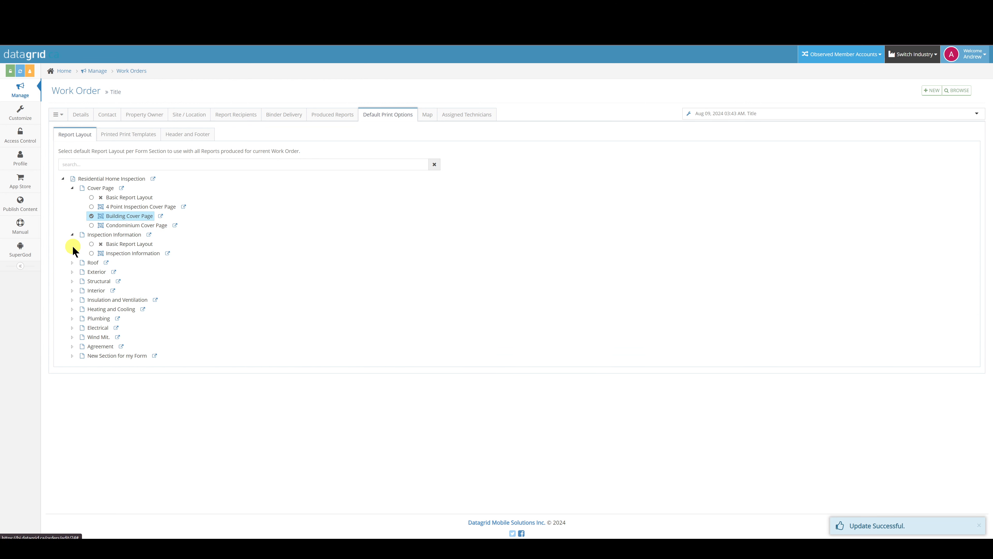
left_click(90, 253)
left_click(72, 263)
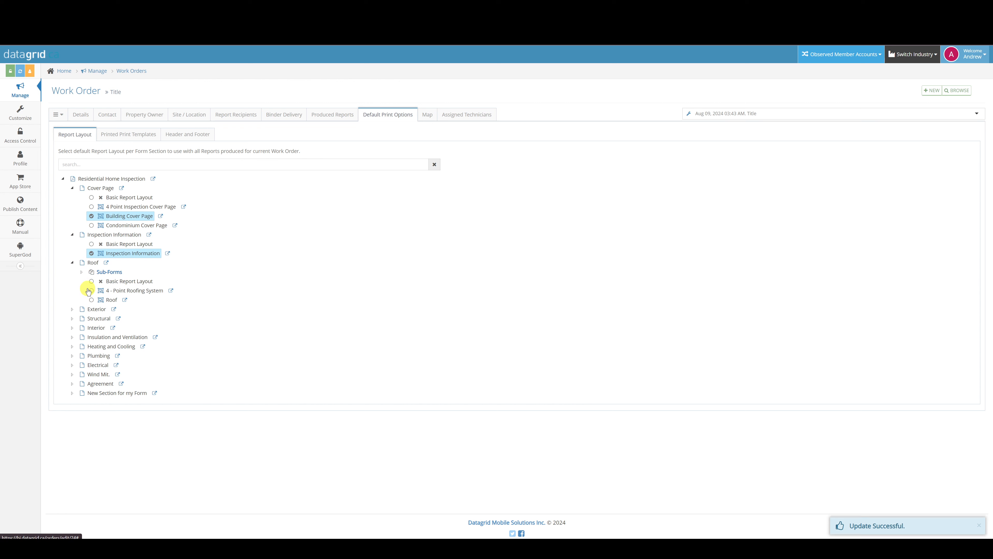
left_click(91, 300)
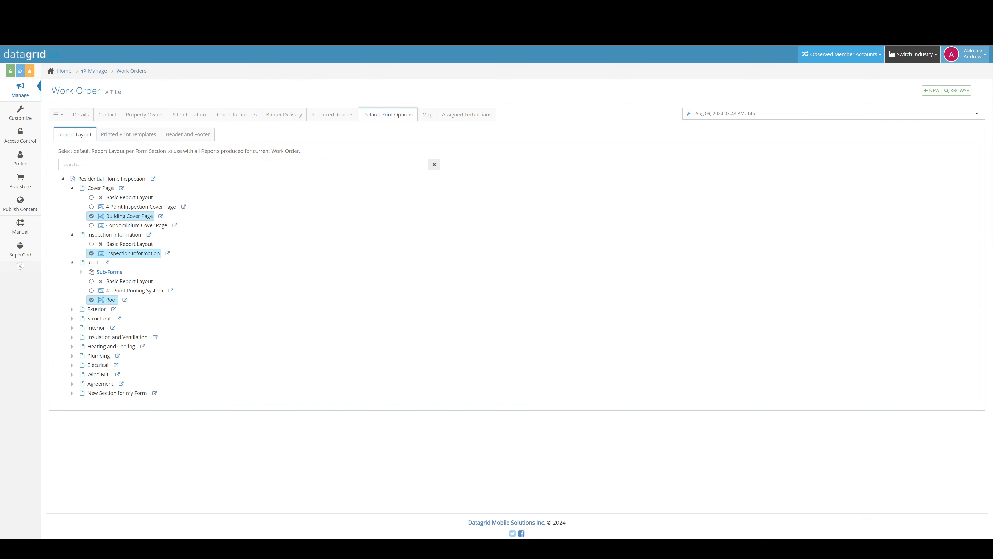
left_click(458, 117)
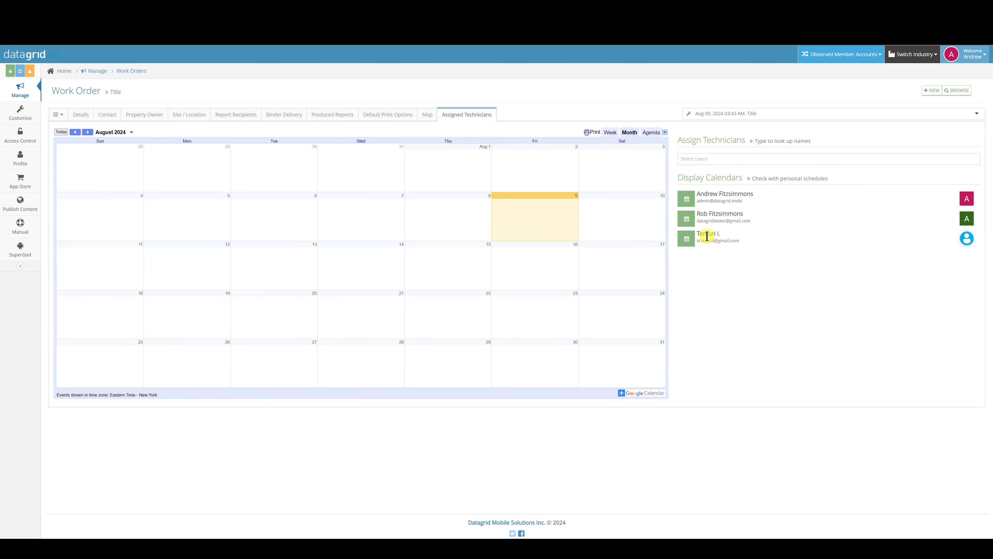
Show the third technician's calendar and assign the first listed user as technician
left_click(687, 240)
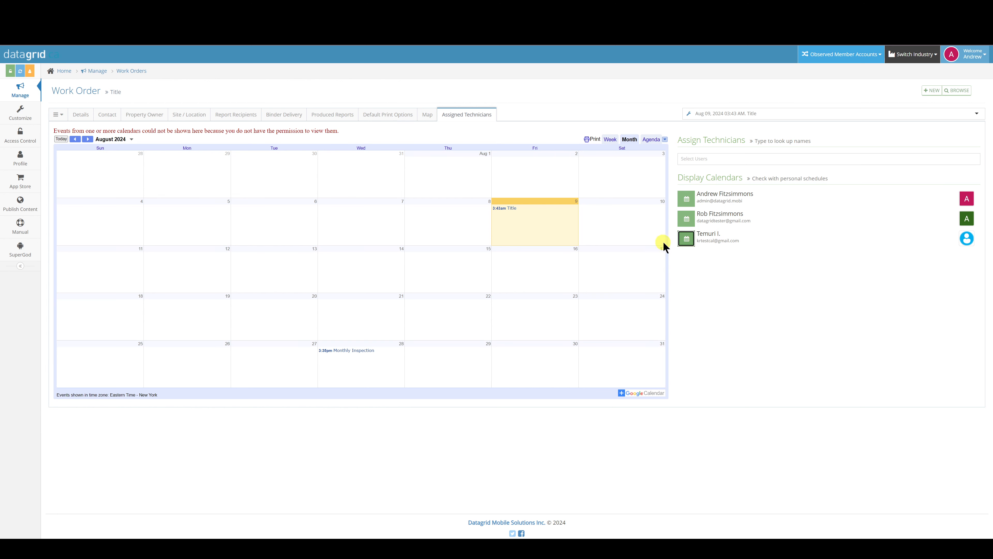
left_click(714, 160)
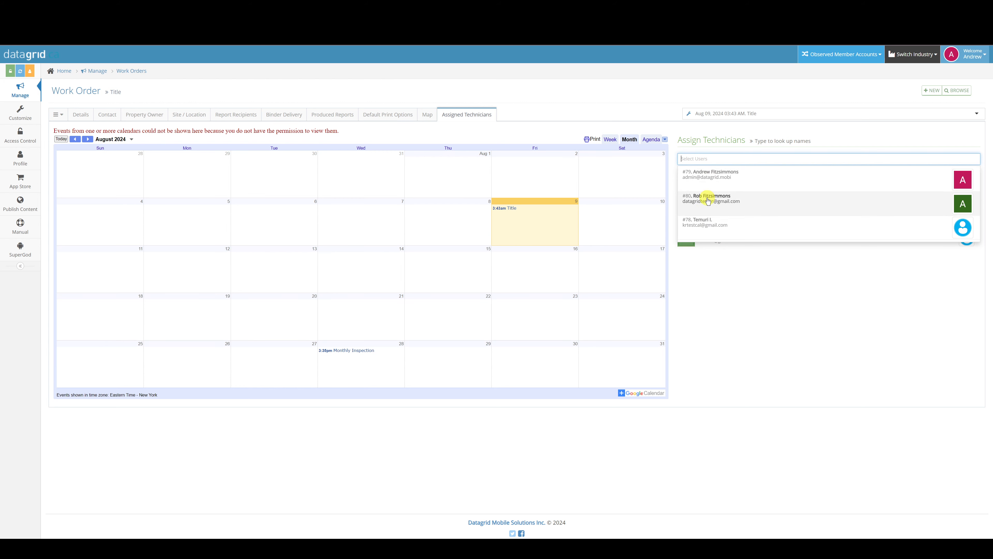
left_click(714, 172)
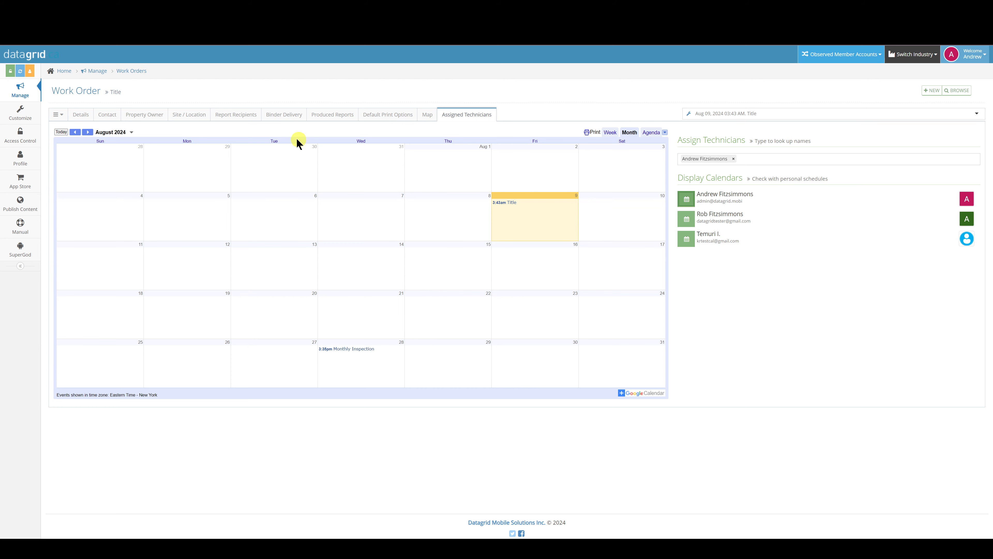
left_click(273, 114)
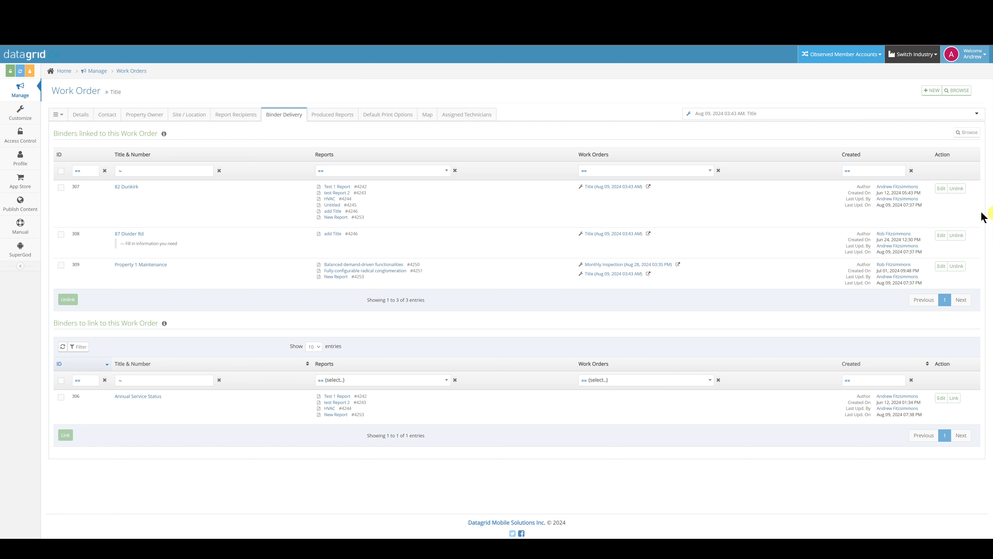
Review the work order's Details, Assigned Technicians and Default Print Options
left_click(85, 116)
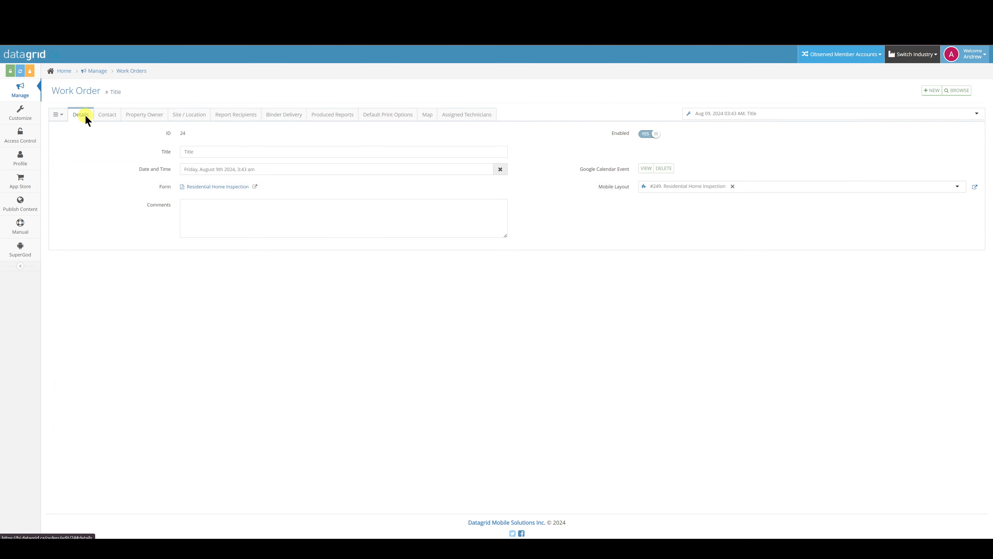
left_click(456, 115)
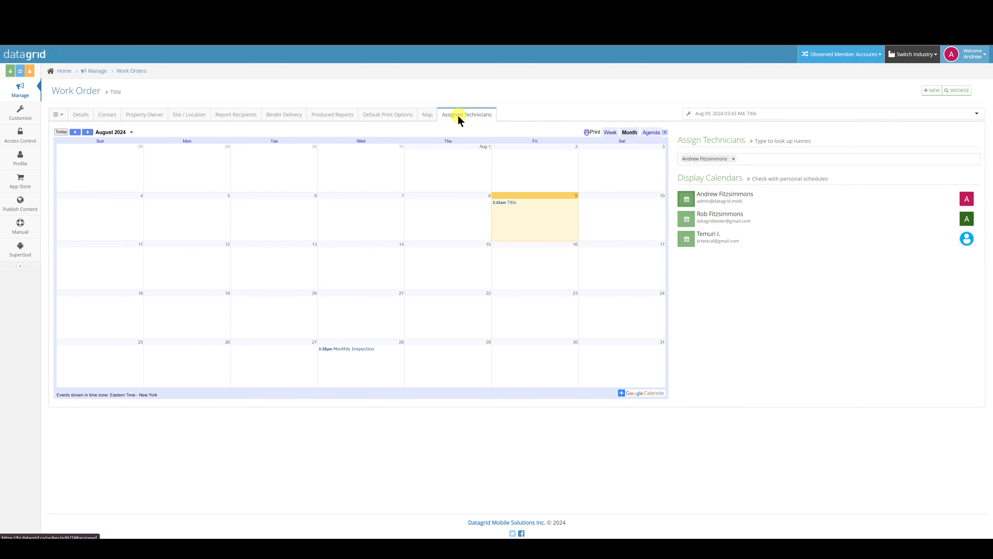
left_click(389, 115)
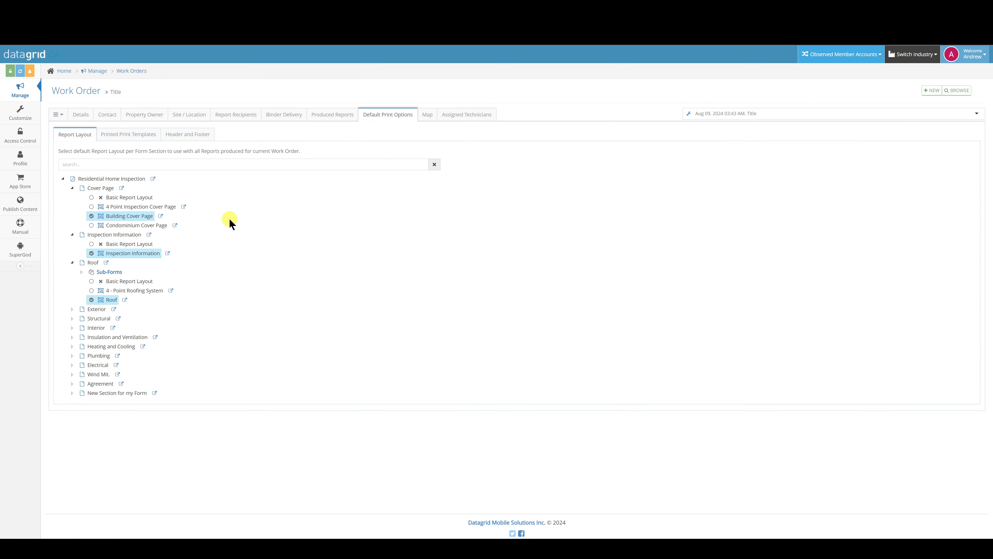